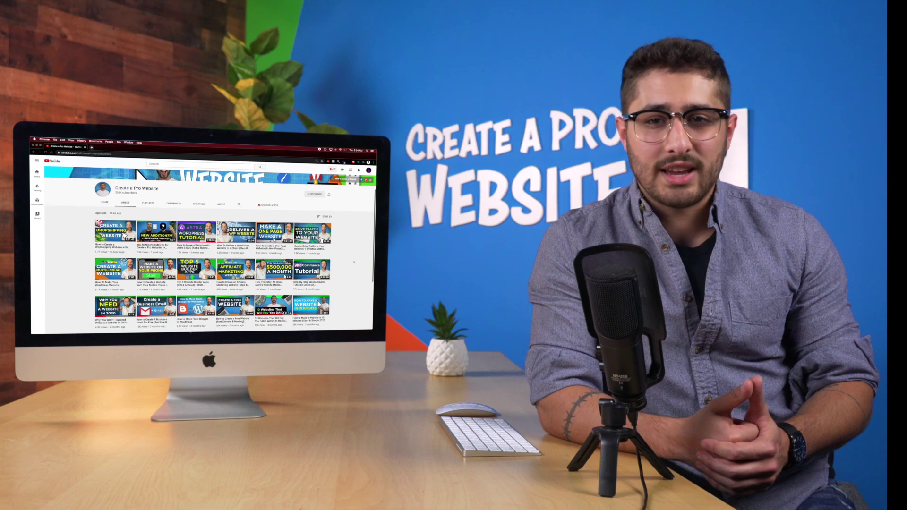
Step: Scroll through the LogoMakr sample logos while introducing the tutorial
{"action": "scroll", "coordinate": [354, 262], "scroll_direction": "down", "scroll_amount": 5}
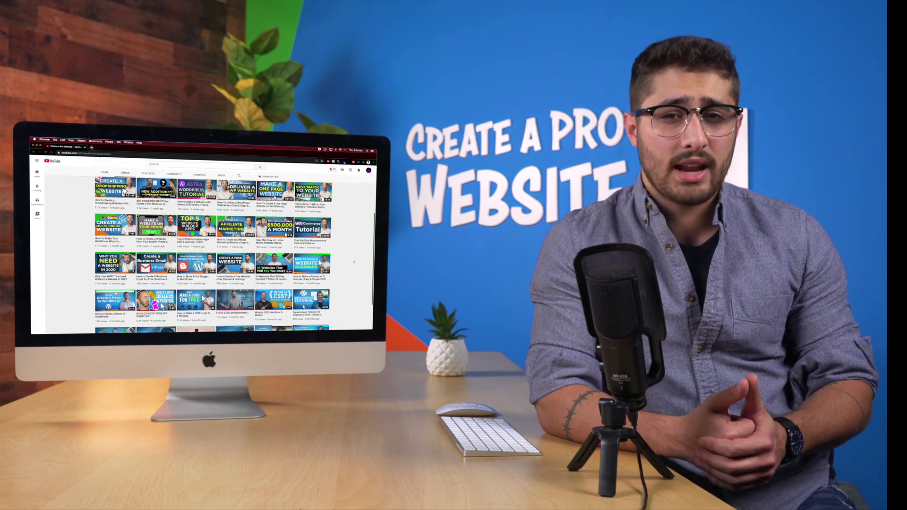
{"action": "scroll", "coordinate": [354, 261], "scroll_direction": "down", "scroll_amount": 5}
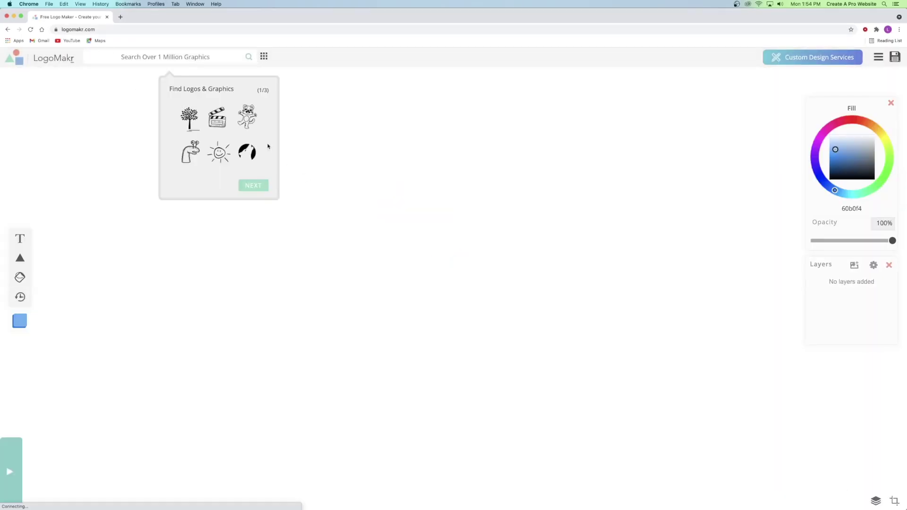
Step: Dismiss the Find Logos & Graphics popup and return to the empty canvas
{"action": "left_click", "coordinate": [341, 149]}
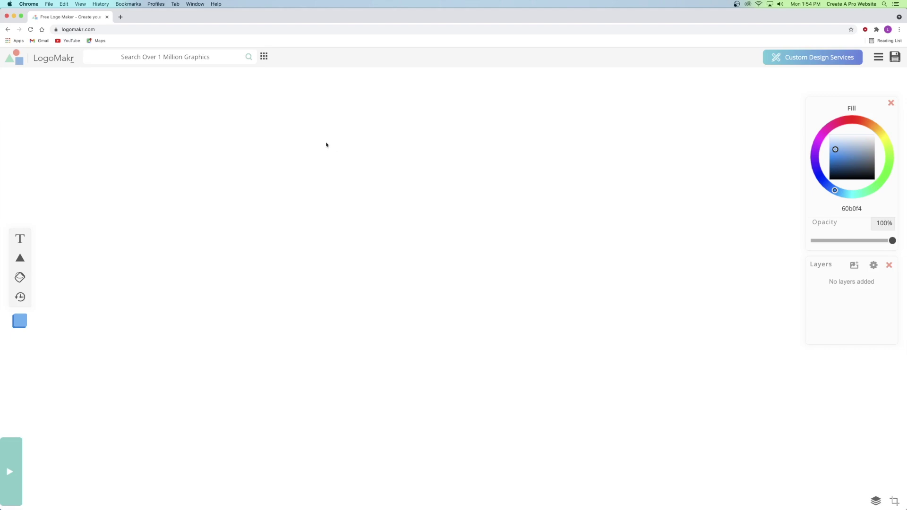
{"action": "left_click", "coordinate": [124, 59]}
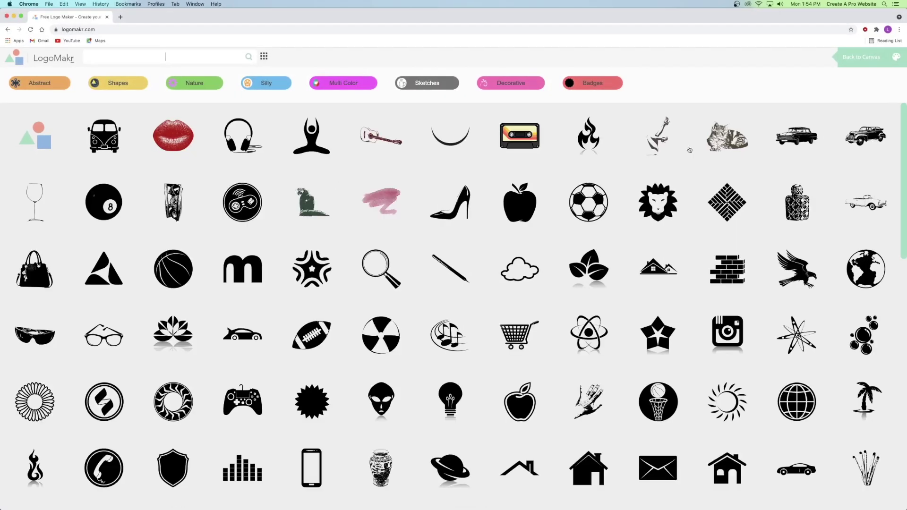
{"action": "left_click", "coordinate": [872, 63]}
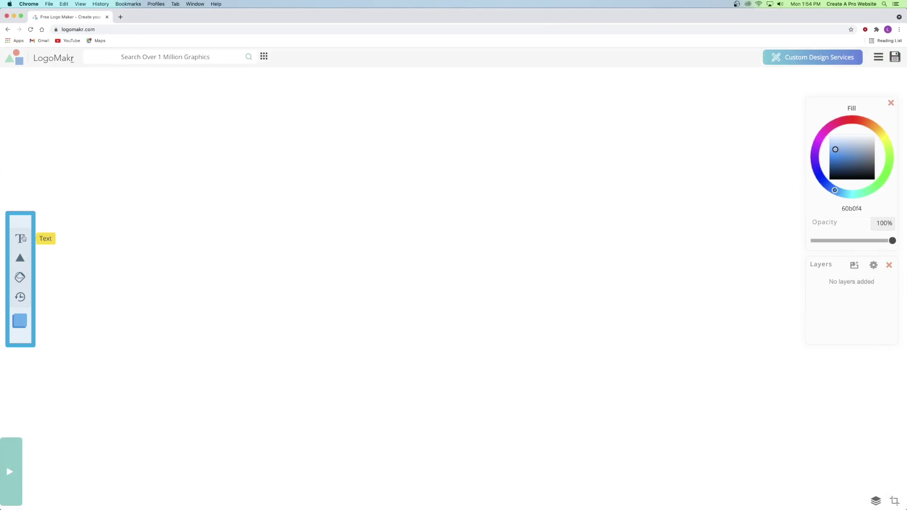
Step: Preview the basic shapes tool on the left toolbar, then bring up the graphics library
{"action": "left_click", "coordinate": [20, 257]}
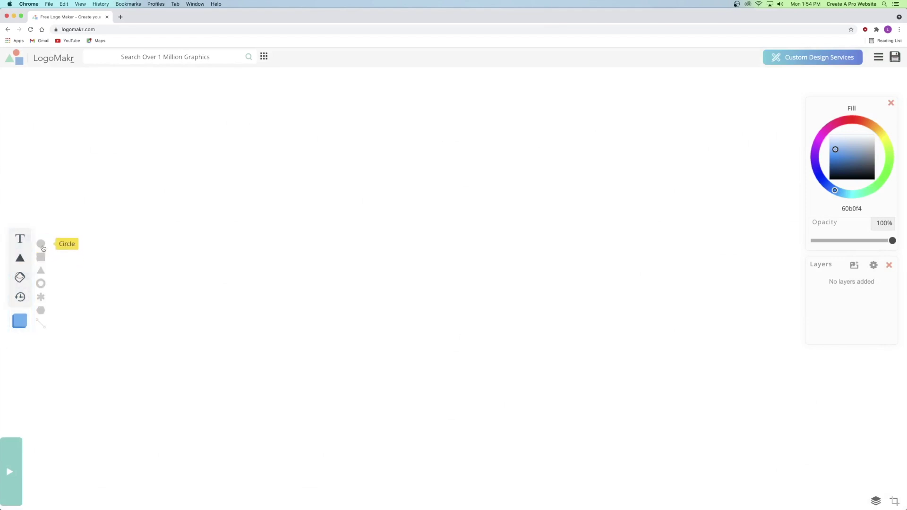
{"action": "left_click", "coordinate": [21, 277]}
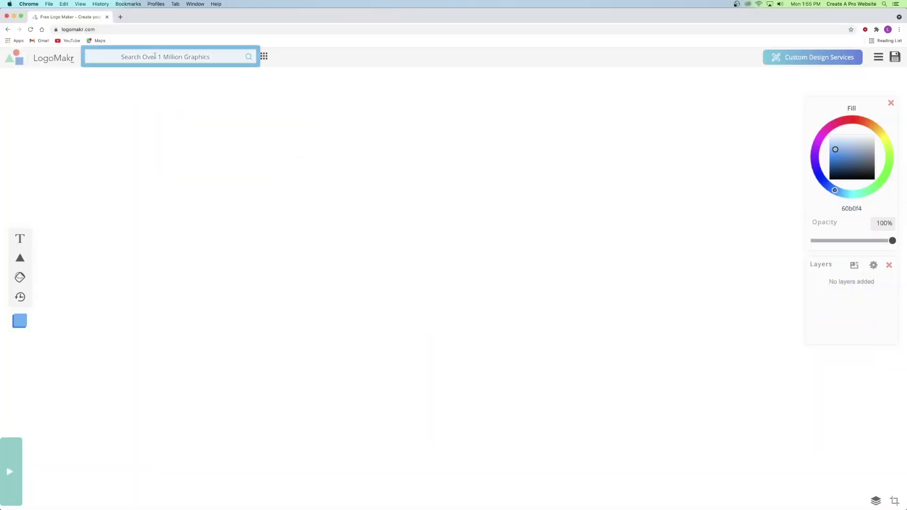
{"action": "left_click", "coordinate": [160, 56]}
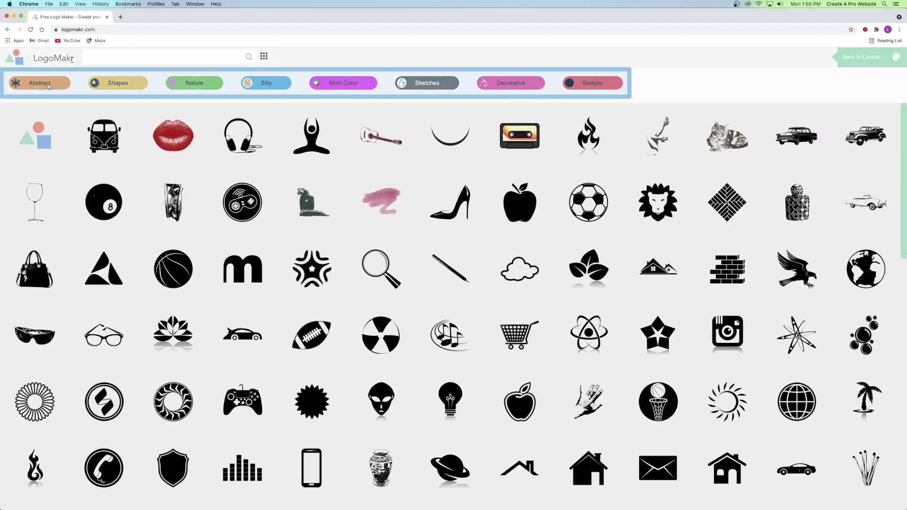
Step: Browse the Abstract, Sketches and Decorative graphic categories in the library
{"action": "left_click", "coordinate": [49, 85]}
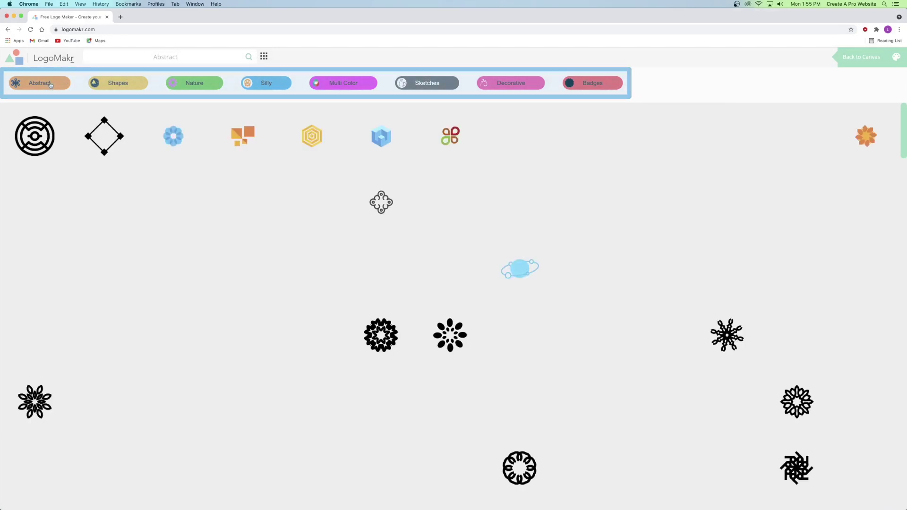
{"action": "scroll", "coordinate": [352, 222], "scroll_direction": "down", "scroll_amount": 7}
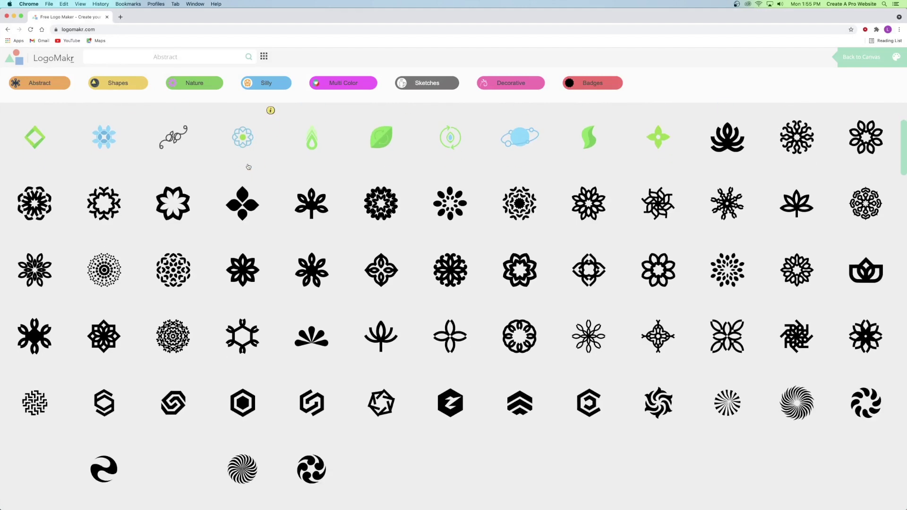
{"action": "scroll", "coordinate": [225, 145], "scroll_direction": "down", "scroll_amount": 2}
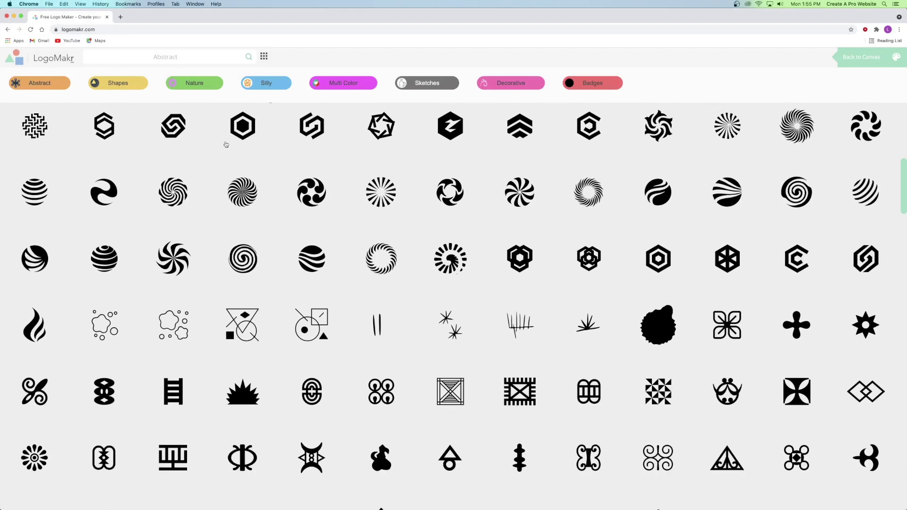
{"action": "left_click", "coordinate": [425, 85]}
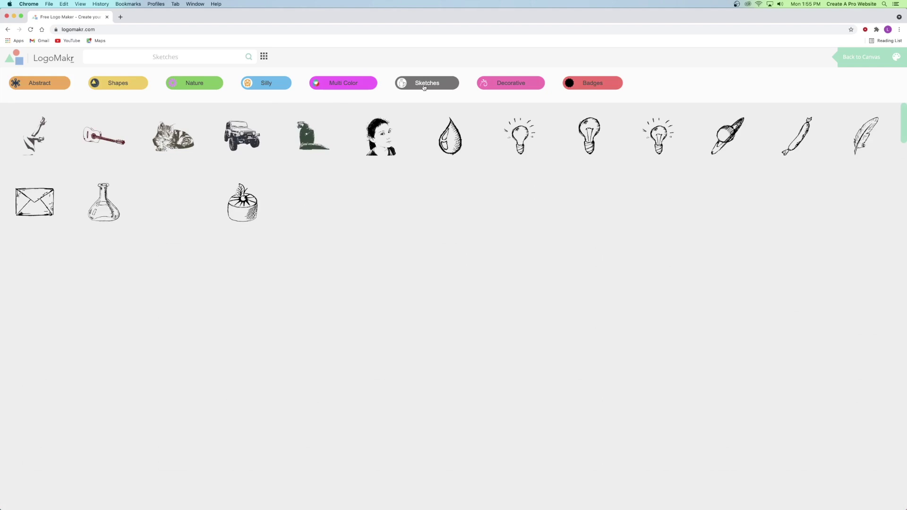
{"action": "left_click", "coordinate": [516, 83]}
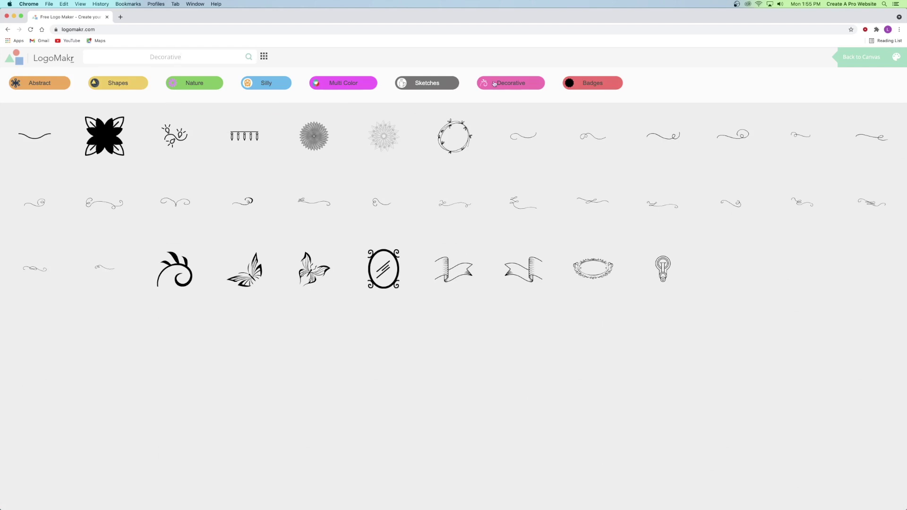
{"action": "double_click", "coordinate": [165, 56]}
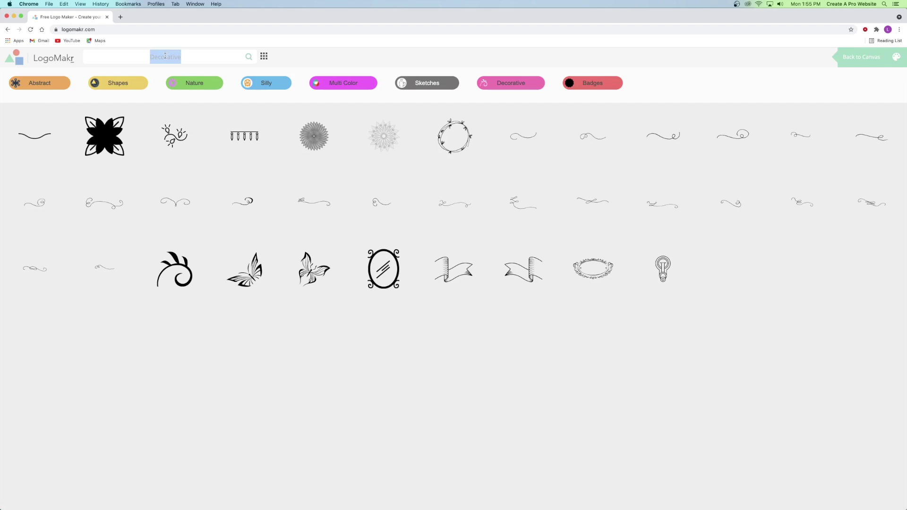
Step: Search the graphics library for 'traffic cone' and look through the results
{"action": "type", "text": "traffic cone"}
{"action": "key", "text": "Return"}
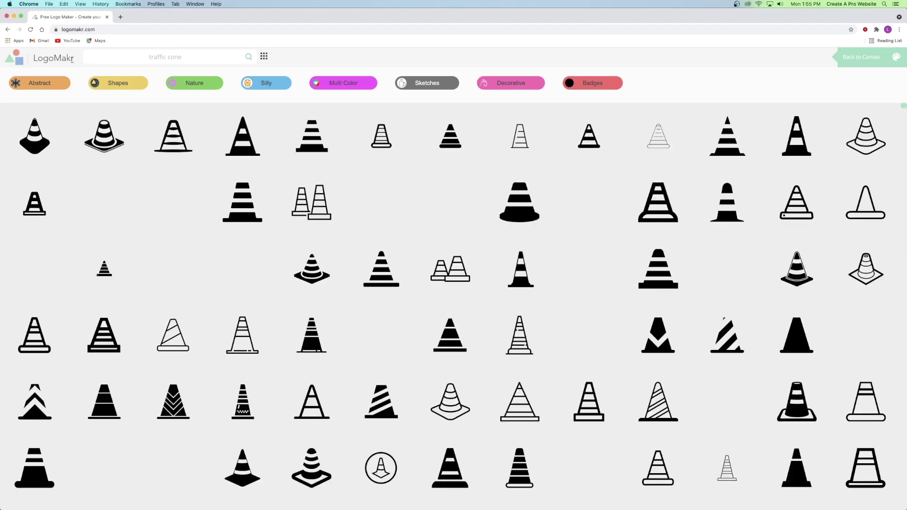
{"action": "scroll", "coordinate": [242, 123], "scroll_direction": "down", "scroll_amount": 10}
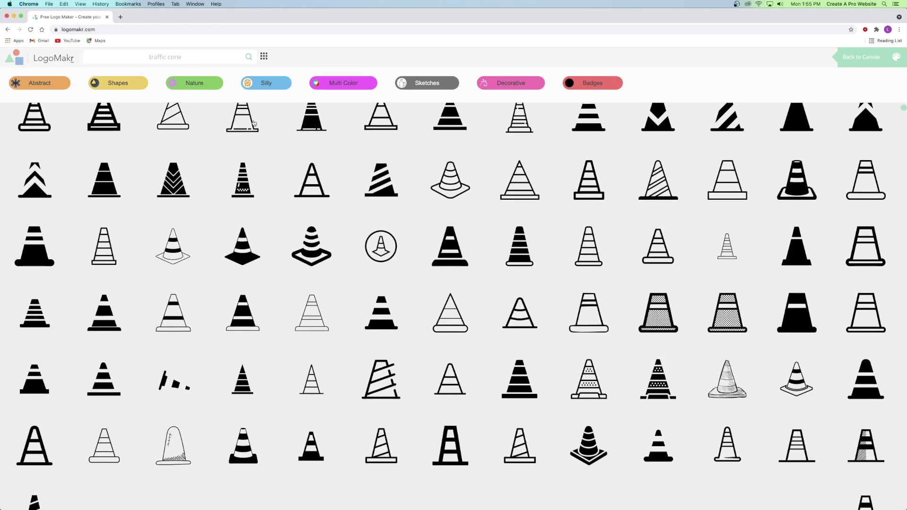
{"action": "scroll", "coordinate": [252, 120], "scroll_direction": "down", "scroll_amount": 10}
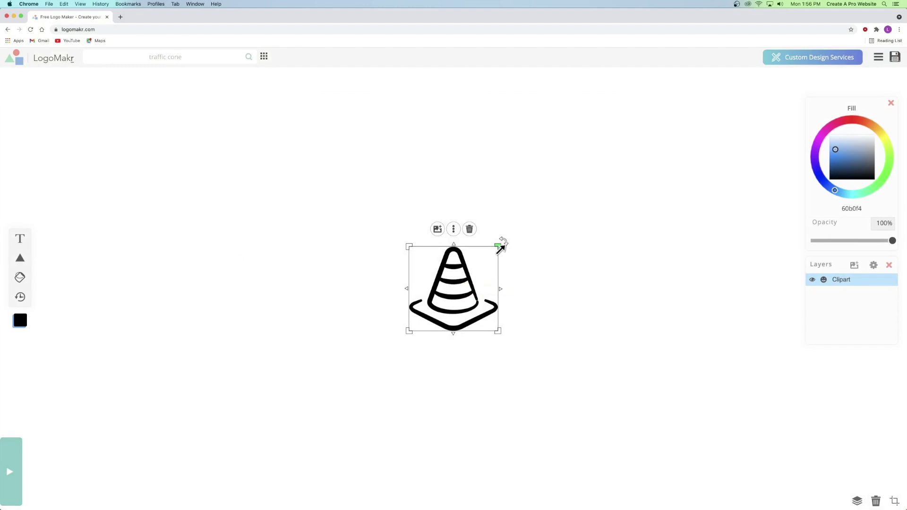
Step: Resize the placed traffic cone, stretching it wider and taller
{"action": "left_click_drag", "start_coordinate": [498, 246], "coordinate": [560, 208]}
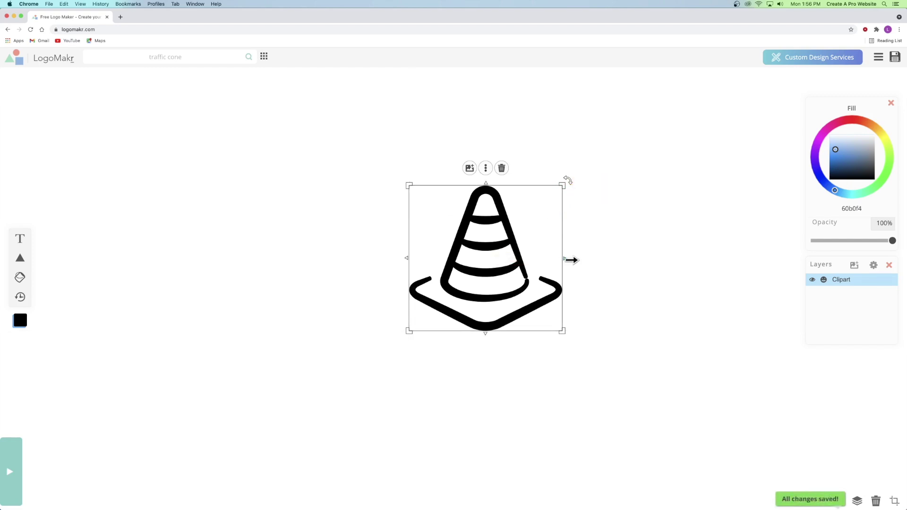
{"action": "left_click_drag", "start_coordinate": [571, 259], "coordinate": [610, 258]}
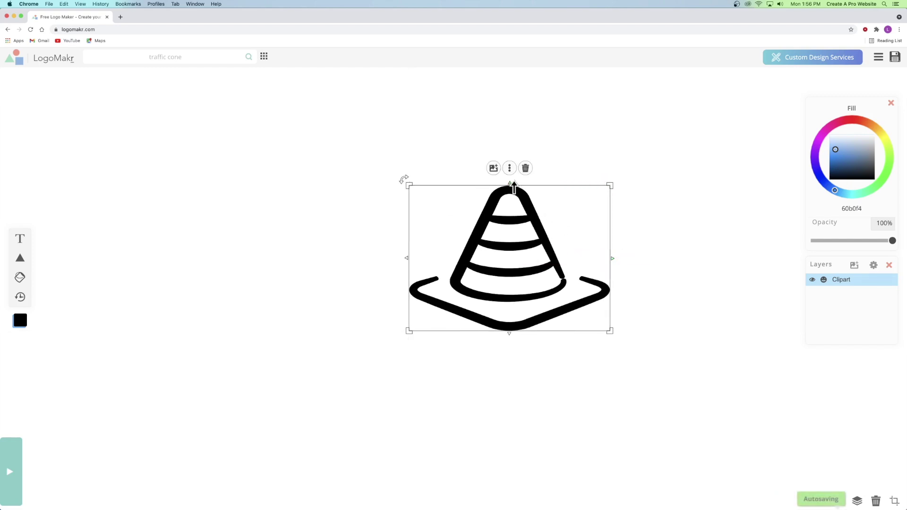
{"action": "left_click_drag", "start_coordinate": [512, 184], "coordinate": [499, 149]}
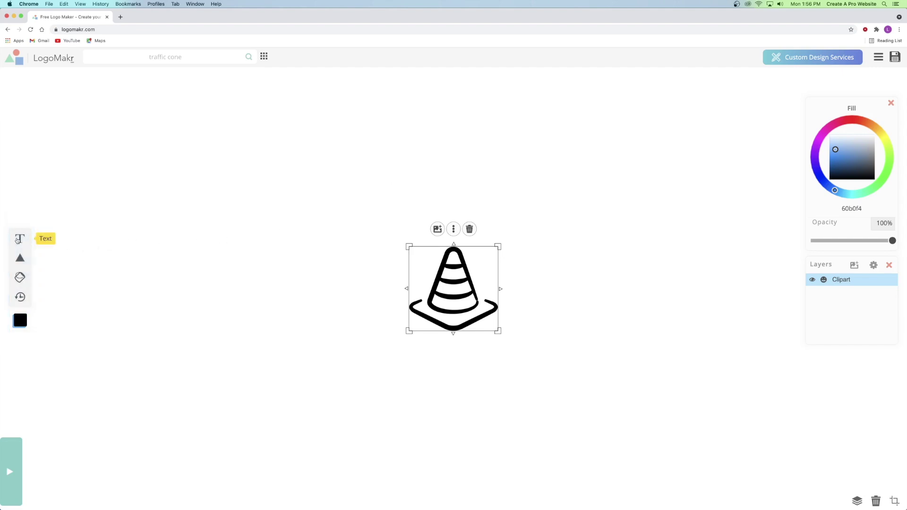
Step: Add a 'LIABILITY' text layer and move it below the traffic cone
{"action": "left_click", "coordinate": [19, 238]}
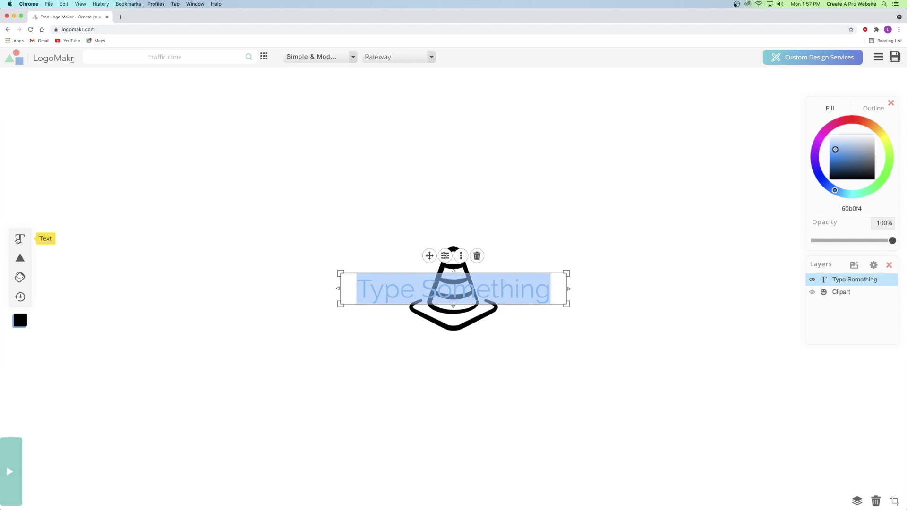
{"action": "type", "text": "LIABILITY"}
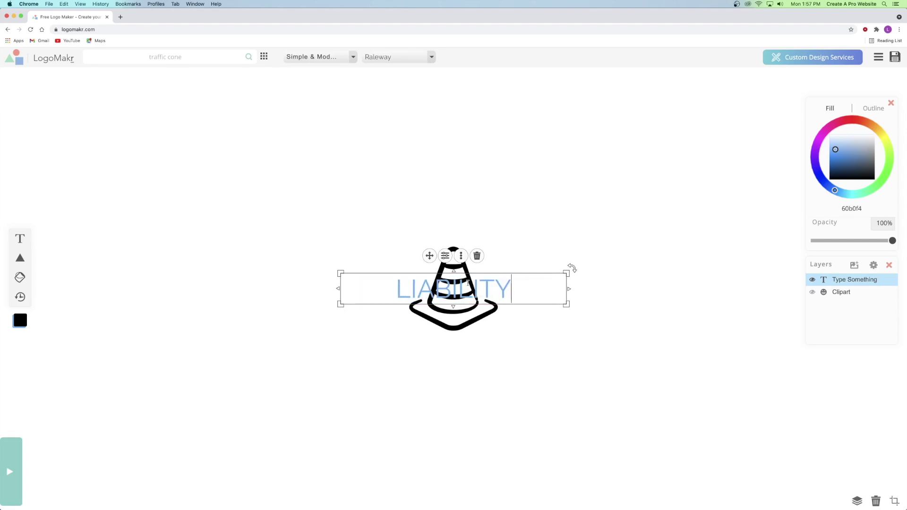
{"action": "left_click_drag", "start_coordinate": [430, 260], "coordinate": [430, 320]}
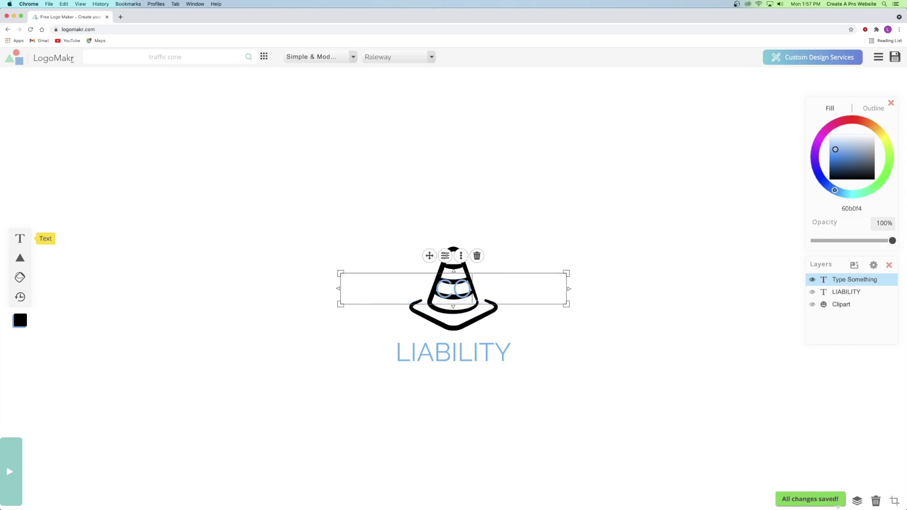
Step: Add 'CONSTRUCTION COMPANY' text beneath LIABILITY
{"action": "type", "text": "MPANY"}
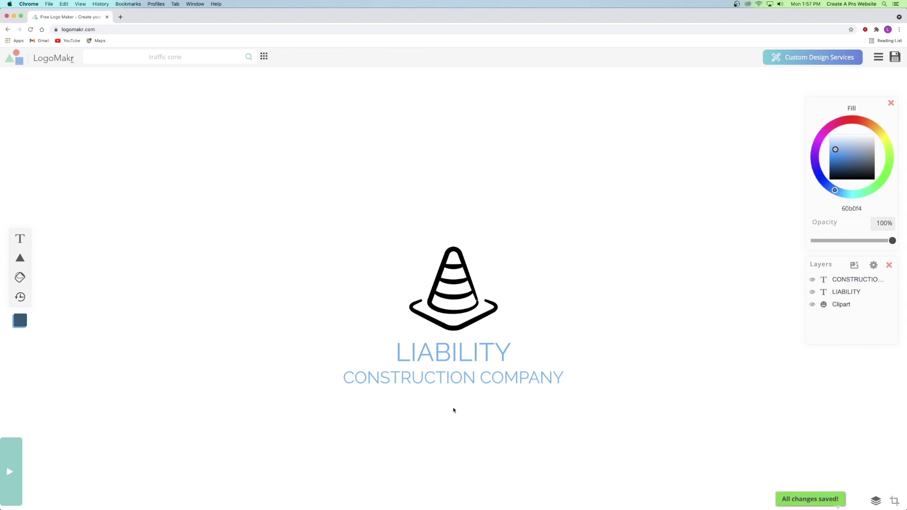
{"action": "left_click", "coordinate": [450, 378]}
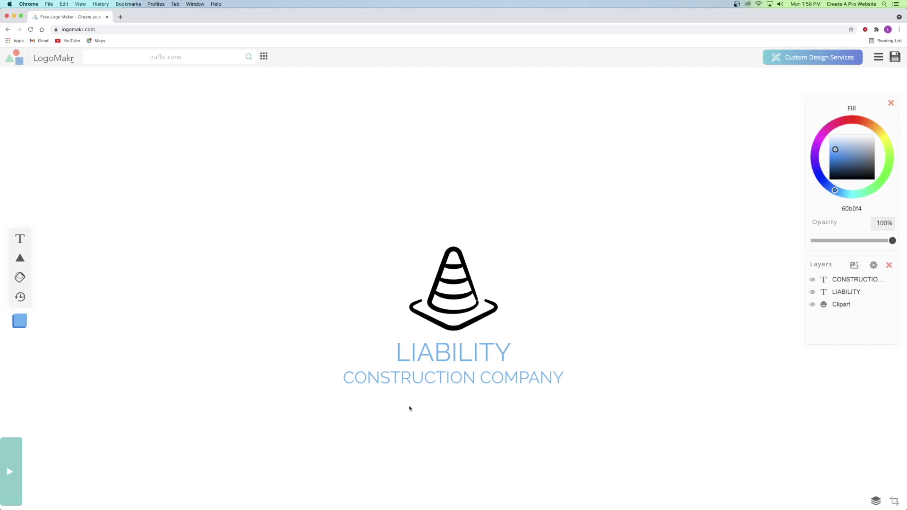
{"action": "left_click", "coordinate": [416, 352]}
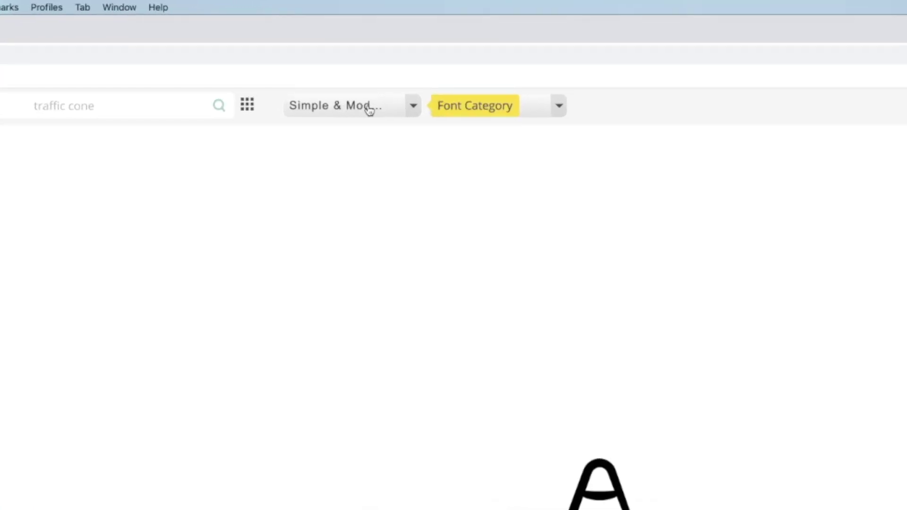
Step: Keep the Simple & Modern category and set LIABILITY in the Archivo Black font
{"action": "left_click", "coordinate": [369, 110]}
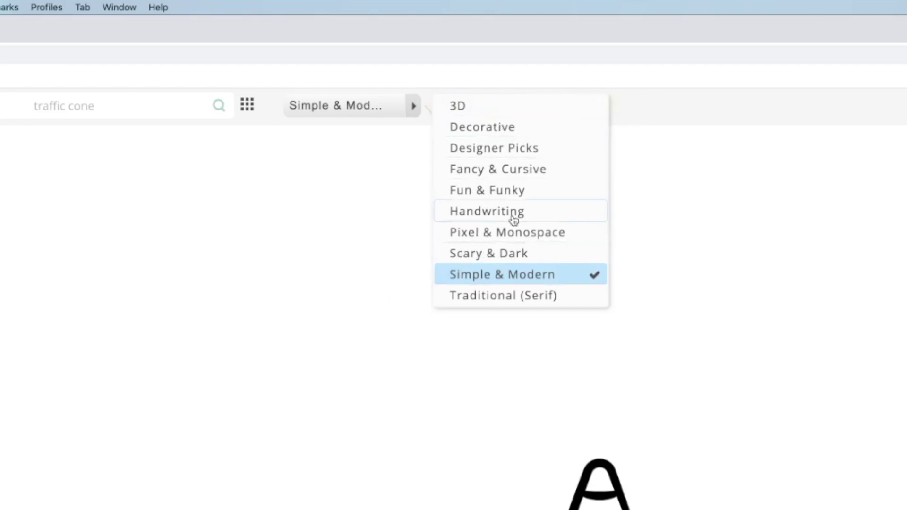
{"action": "left_click", "coordinate": [476, 277]}
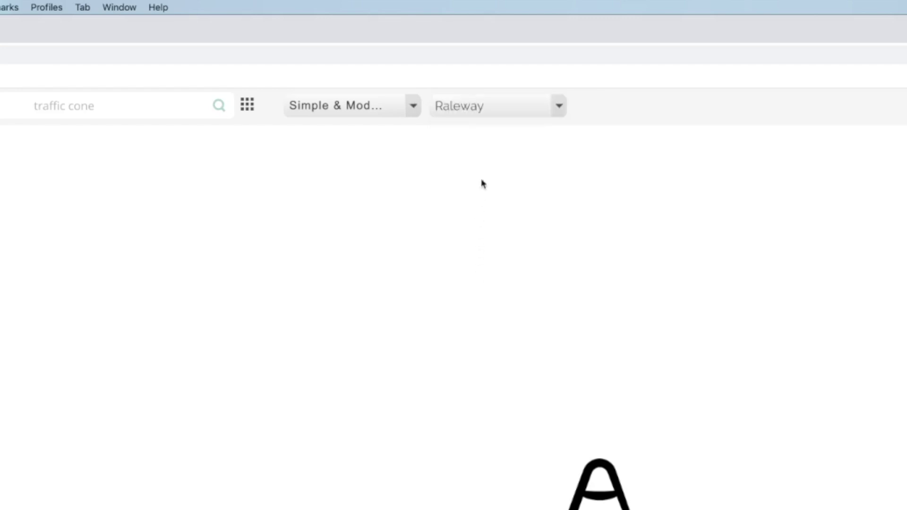
{"action": "left_click", "coordinate": [486, 108]}
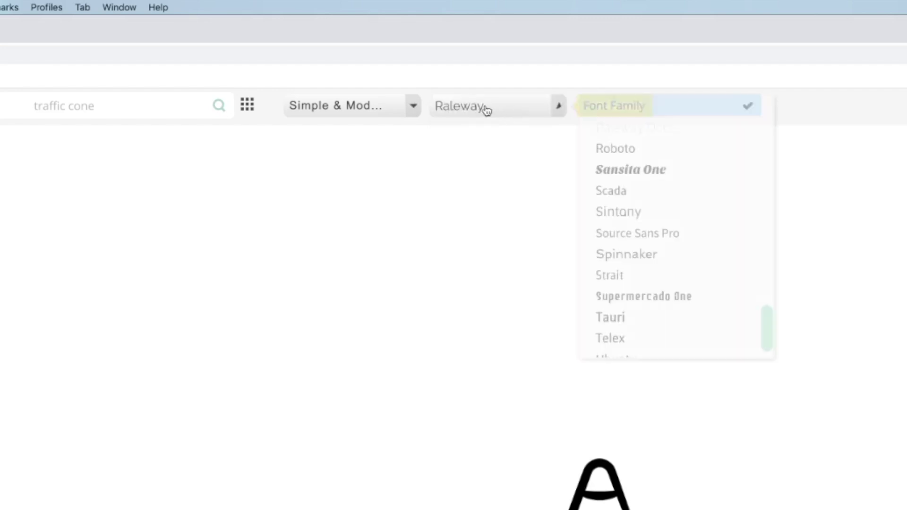
{"action": "scroll", "coordinate": [621, 173], "scroll_direction": "up", "scroll_amount": 15}
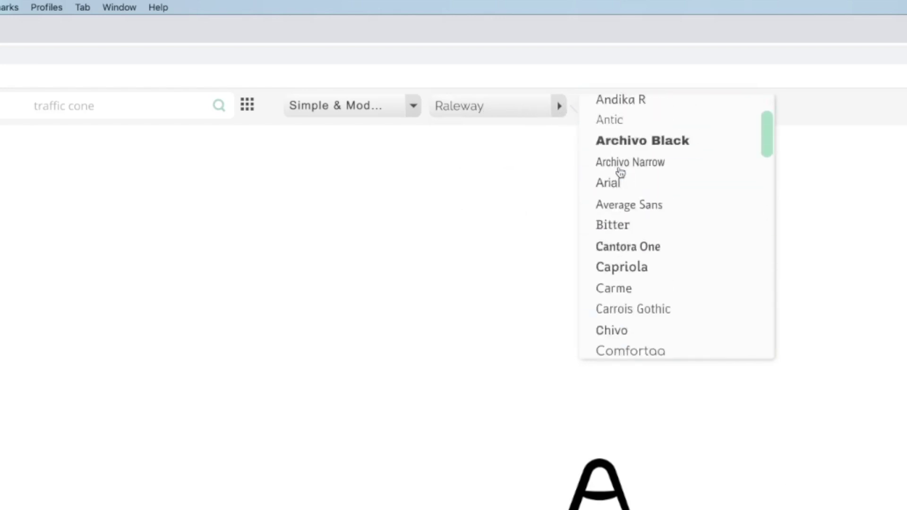
{"action": "scroll", "coordinate": [621, 173], "scroll_direction": "up", "scroll_amount": 3}
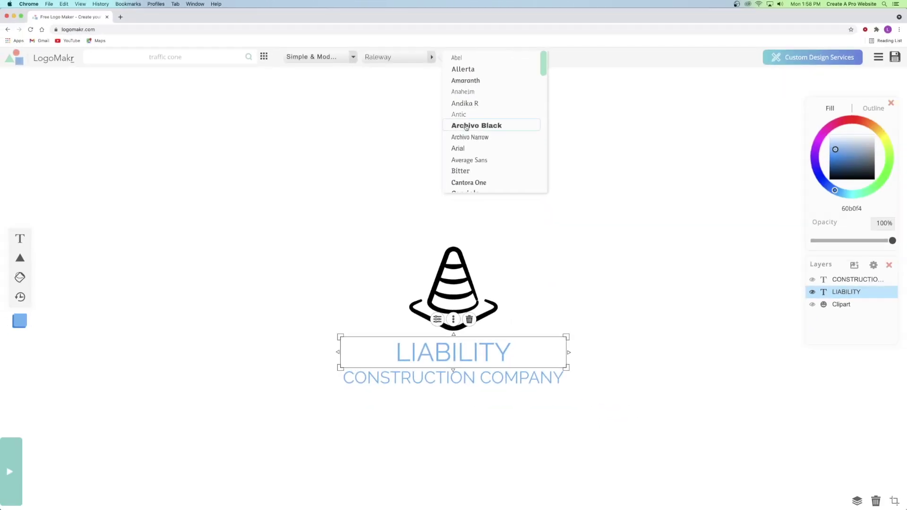
{"action": "left_click", "coordinate": [466, 125]}
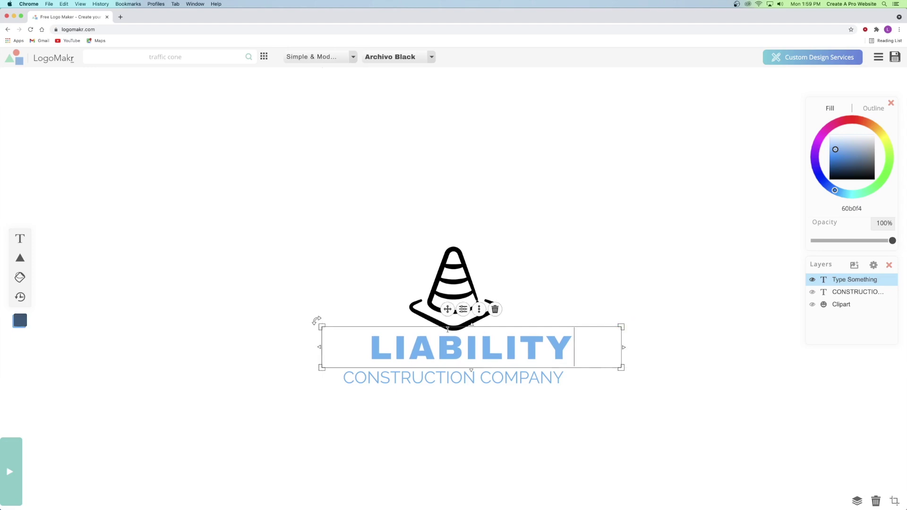
Step: Centre LIABILITY, widen CONSTRUCTION COMPANY's letter spacing to about 0.76em, and shrink it to one line
{"action": "left_click_drag", "start_coordinate": [446, 309], "coordinate": [429, 309]}
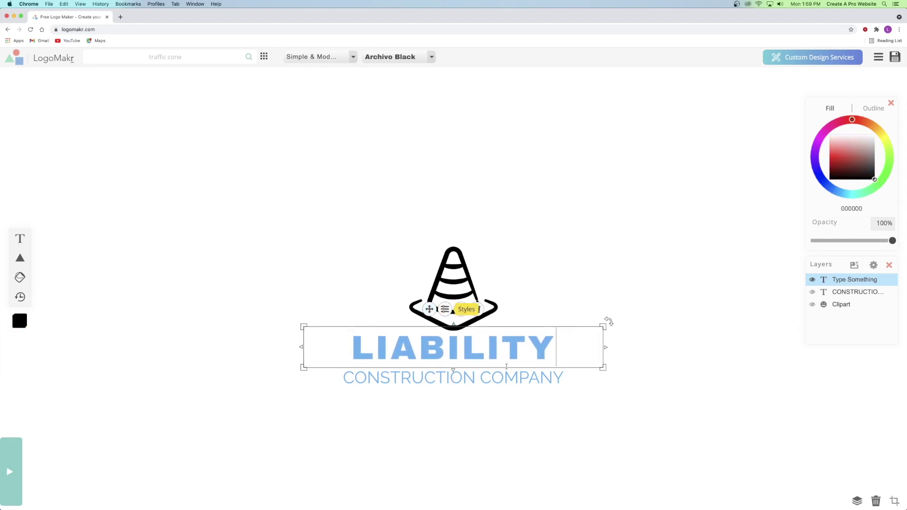
{"action": "left_click", "coordinate": [501, 378]}
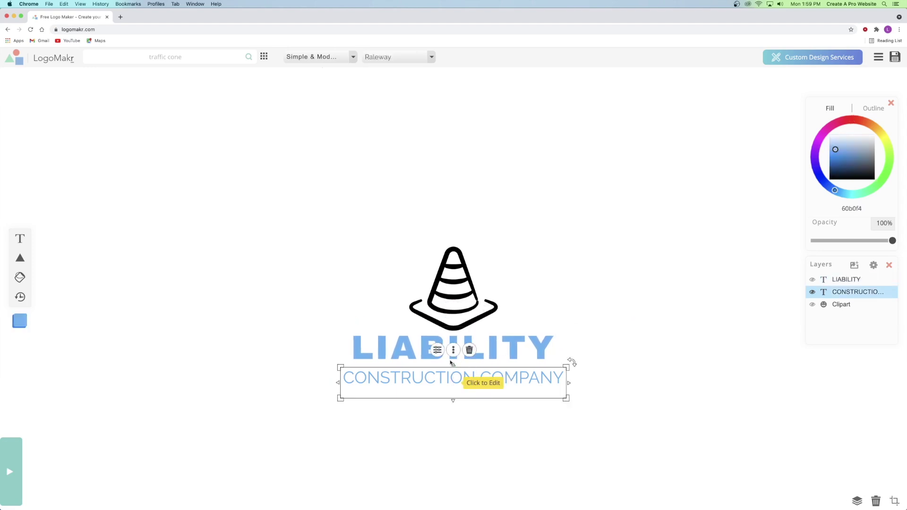
{"action": "left_click", "coordinate": [438, 350]}
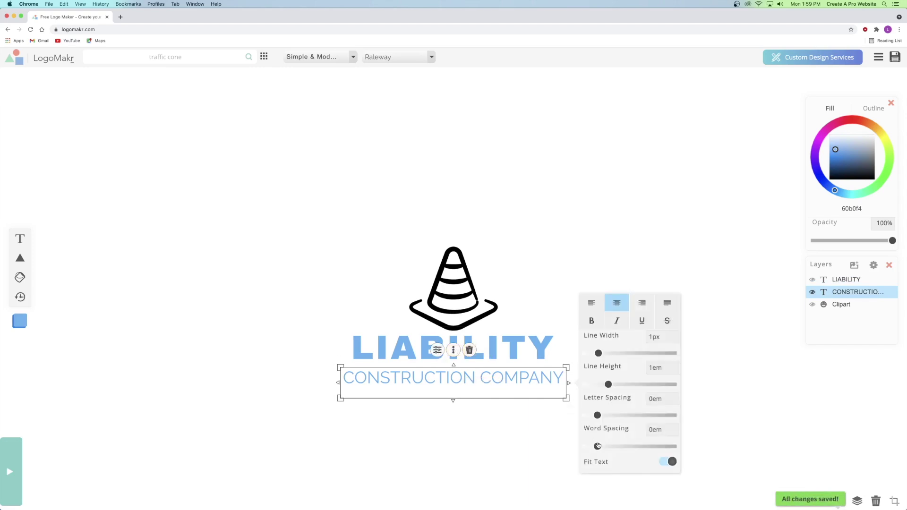
{"action": "left_click_drag", "start_coordinate": [597, 415], "coordinate": [655, 416]}
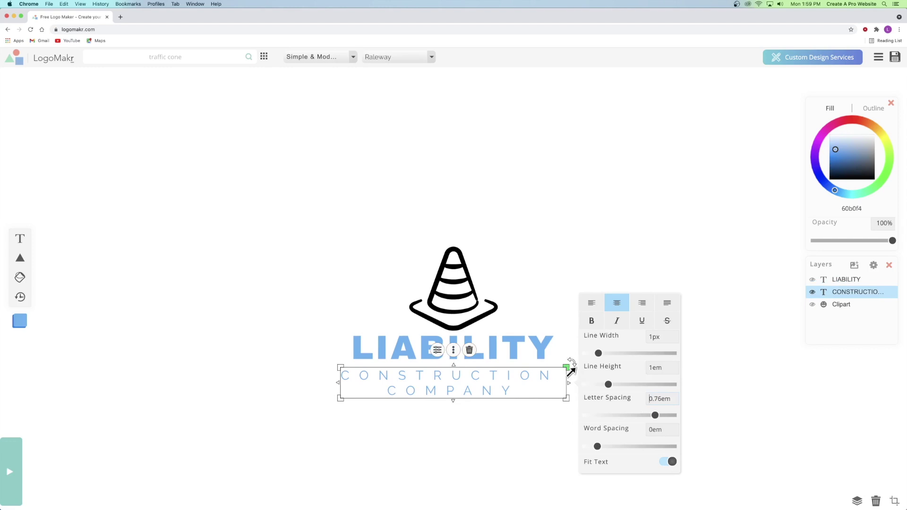
{"action": "left_click_drag", "start_coordinate": [567, 367], "coordinate": [542, 394]}
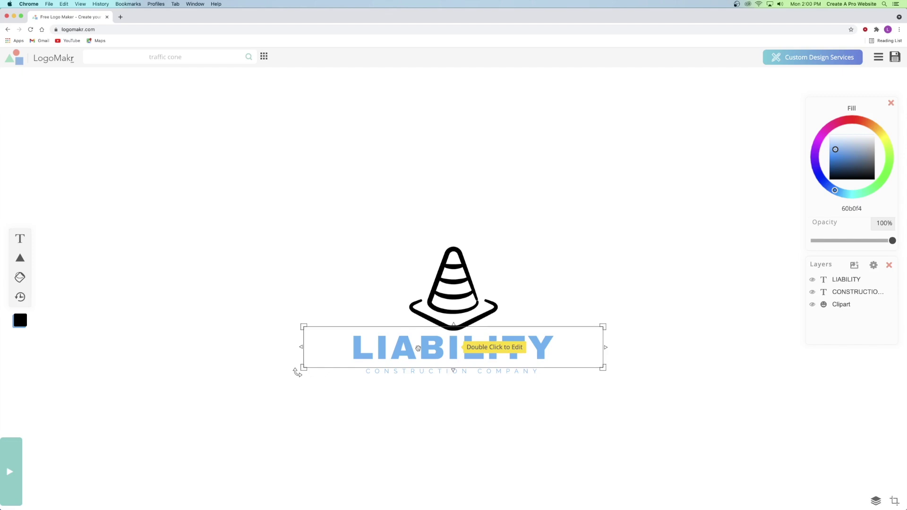
Step: Recolour the traffic cone from black to golden yellow (ffb803)
{"action": "left_click", "coordinate": [452, 287]}
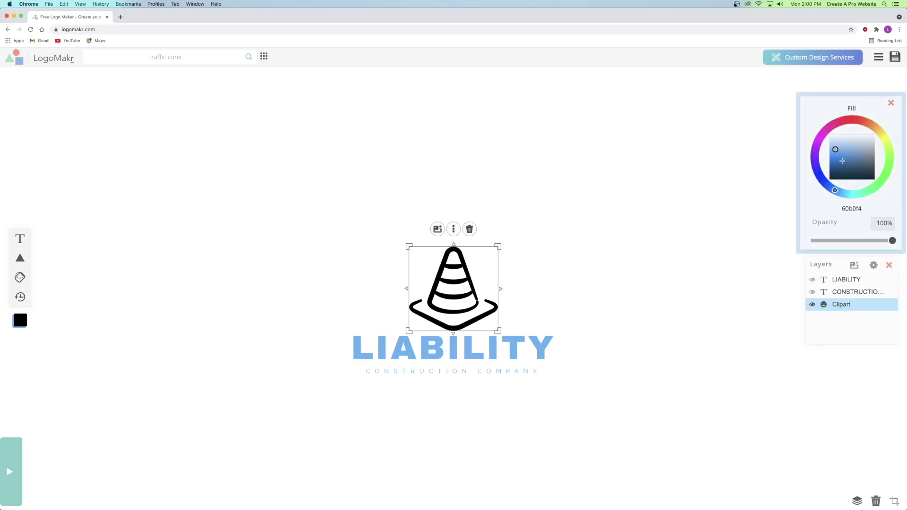
{"action": "left_click_drag", "start_coordinate": [854, 119], "coordinate": [878, 126]}
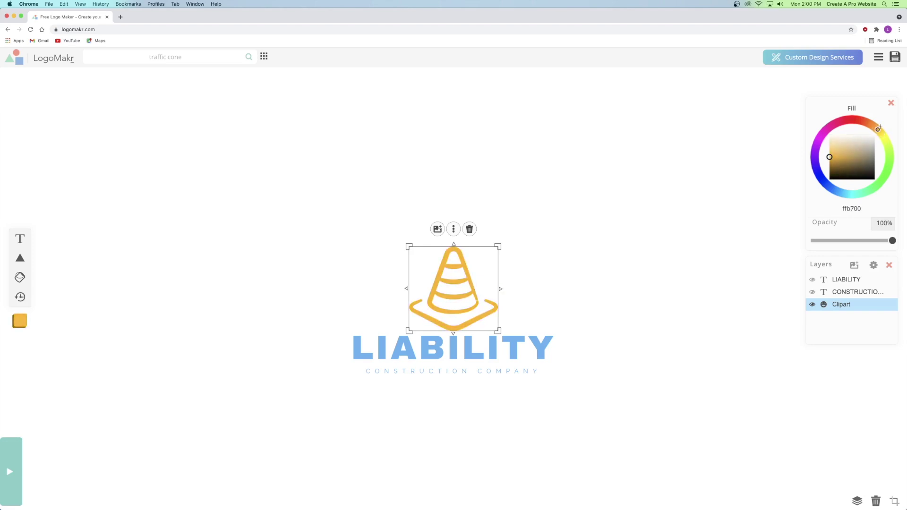
{"action": "mouse_move", "coordinate": [850, 158]}
{"action": "left_mouse_down"}
{"action": "mouse_move", "coordinate": [870, 150]}
{"action": "mouse_move", "coordinate": [829, 156]}
{"action": "left_mouse_up"}
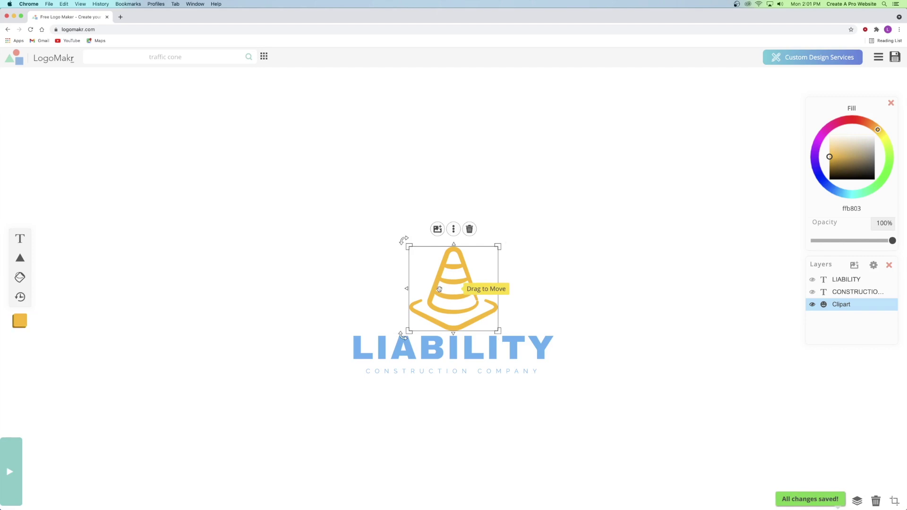
{"action": "left_click_drag", "start_coordinate": [610, 359], "coordinate": [478, 391]}
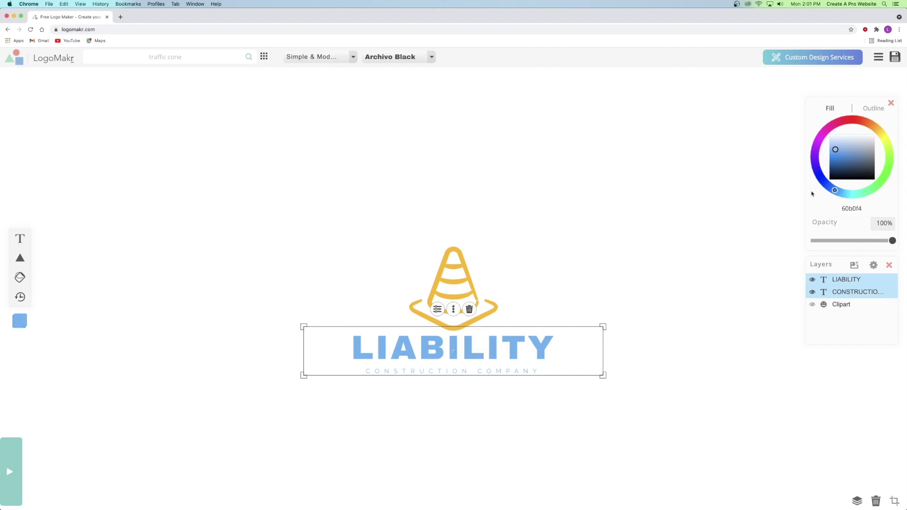
Step: Set both selected text lines to black (000000)
{"action": "left_click_drag", "start_coordinate": [844, 170], "coordinate": [810, 192]}
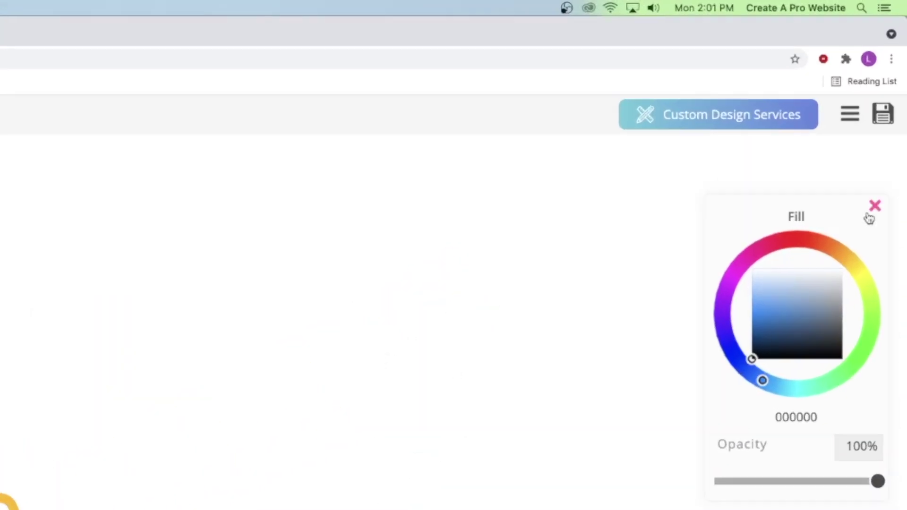
Step: Download the logo as a free low-resolution PNG, copy its saved link, and close the LogoMakr tab
{"action": "left_click", "coordinate": [890, 118]}
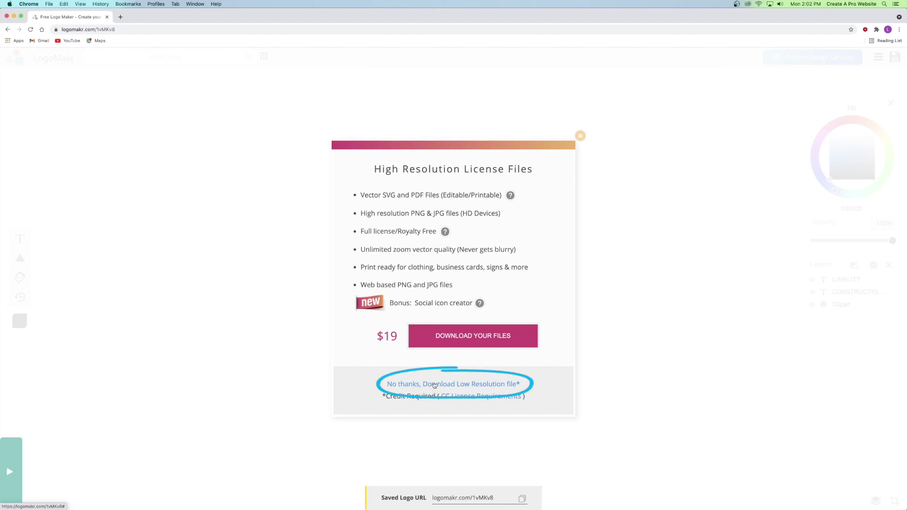
{"action": "left_click", "coordinate": [436, 385]}
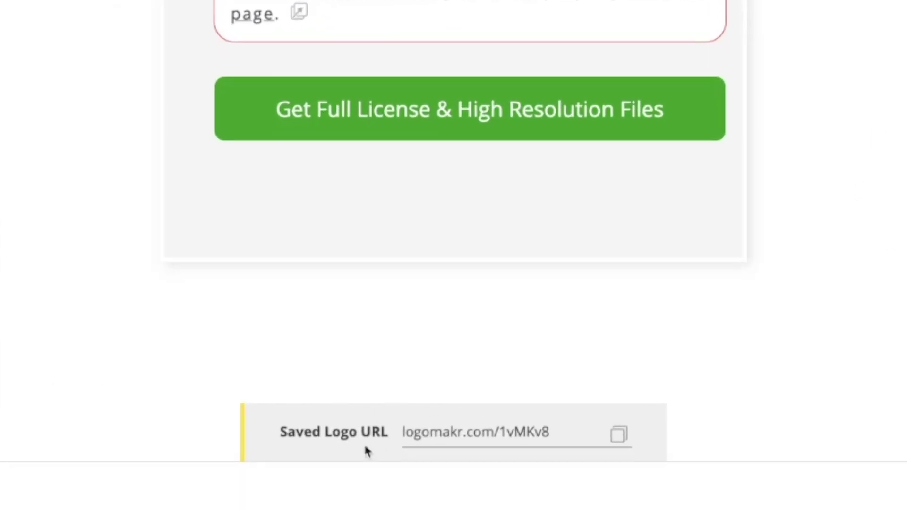
{"action": "left_click", "coordinate": [620, 438]}
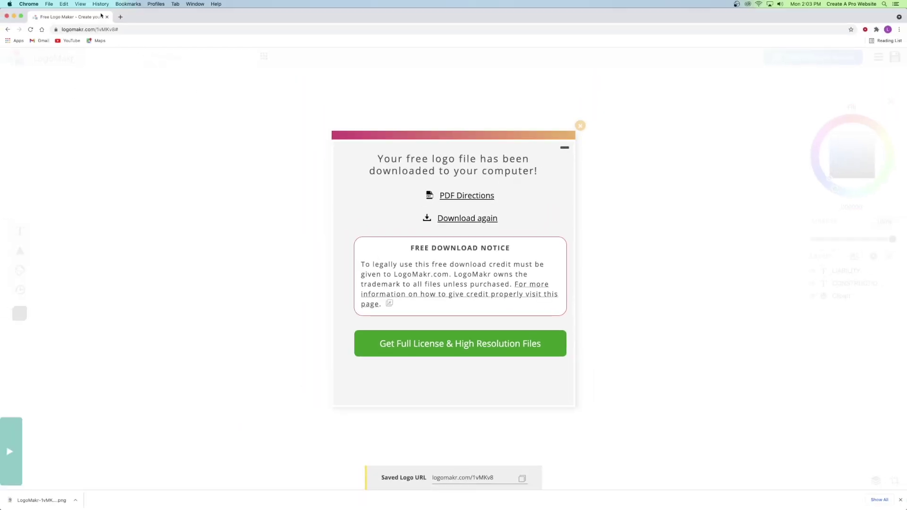
{"action": "left_click", "coordinate": [120, 17]}
{"action": "left_click", "coordinate": [107, 16]}
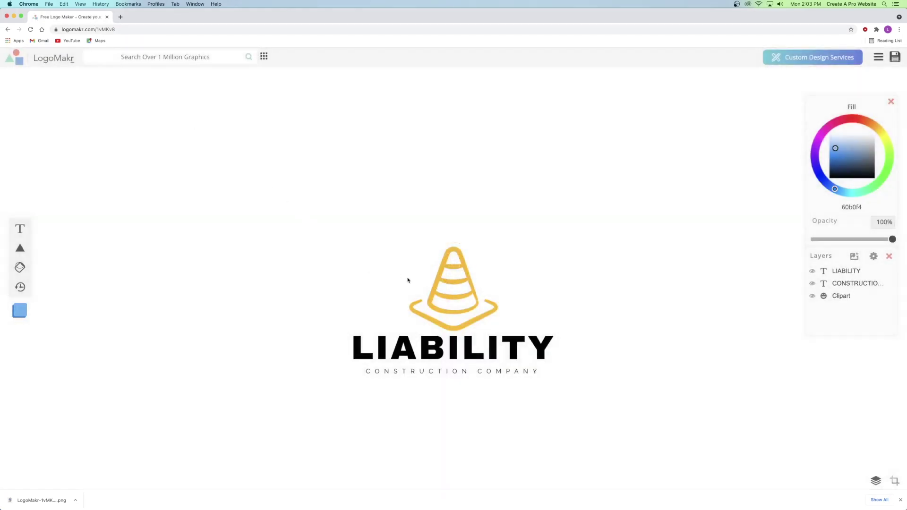
Step: Select the yellow cone, 'LIABILITY' and 'CONSTRUCTION COMPANY' layers to confirm each is still editable
{"action": "left_click", "coordinate": [428, 291]}
{"action": "left_click", "coordinate": [312, 364]}
{"action": "left_click", "coordinate": [444, 372]}
{"action": "left_click", "coordinate": [448, 349]}
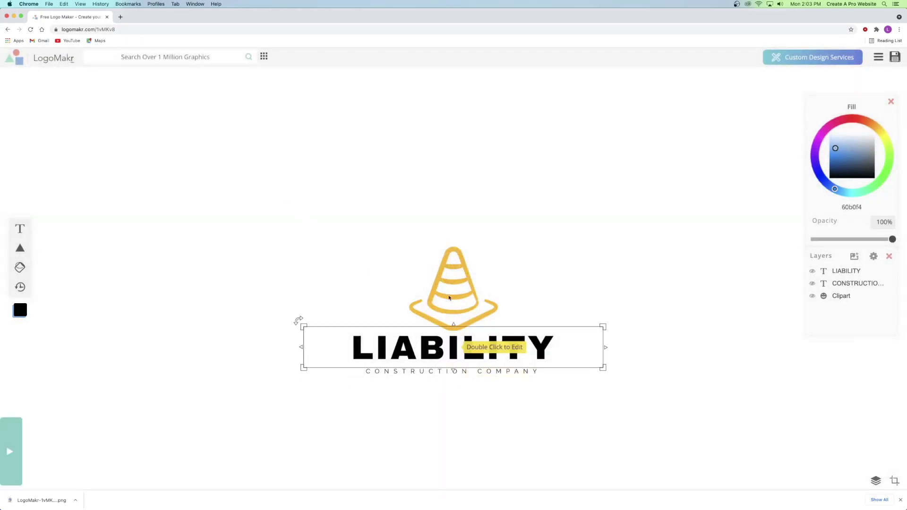